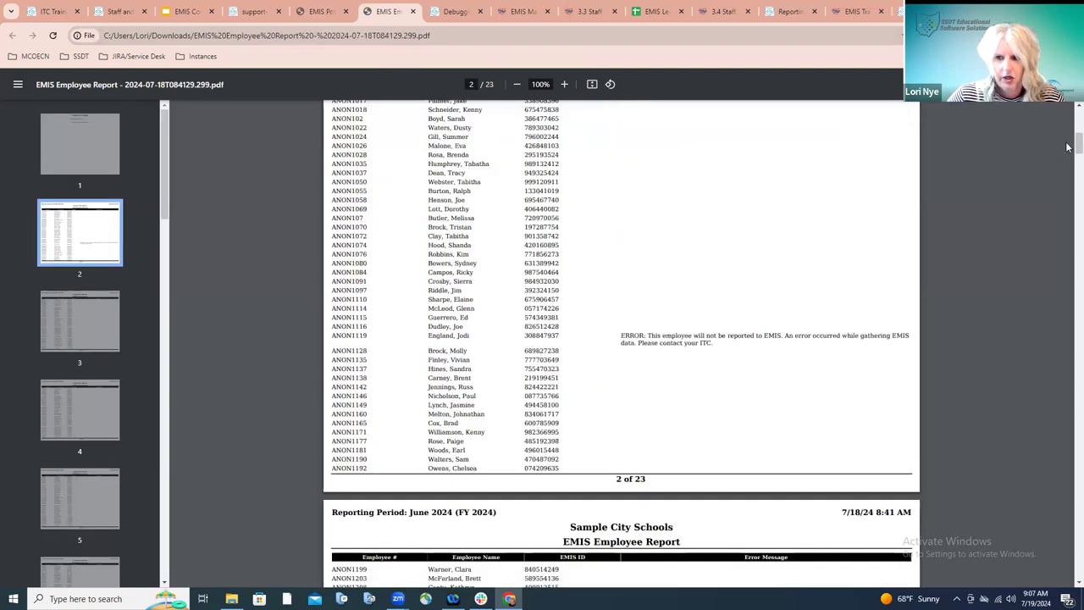
Check the 2 total errors in the page-23 Report Summary, then return to page 6's flagged employee.
{"action": "left_click_drag", "start_coordinate": [1077, 144], "coordinate": [1069, 582]}
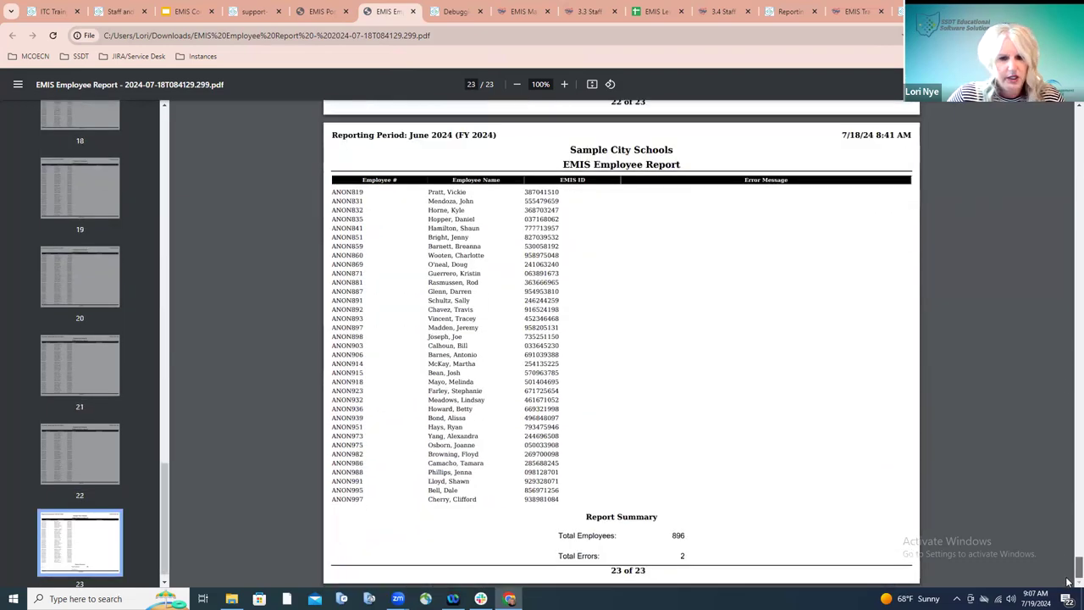
{"action": "left_click_drag", "start_coordinate": [1069, 562], "coordinate": [1070, 265]}
{"action": "scroll", "coordinate": [946, 265], "scroll_direction": "up", "scroll_amount": 15}
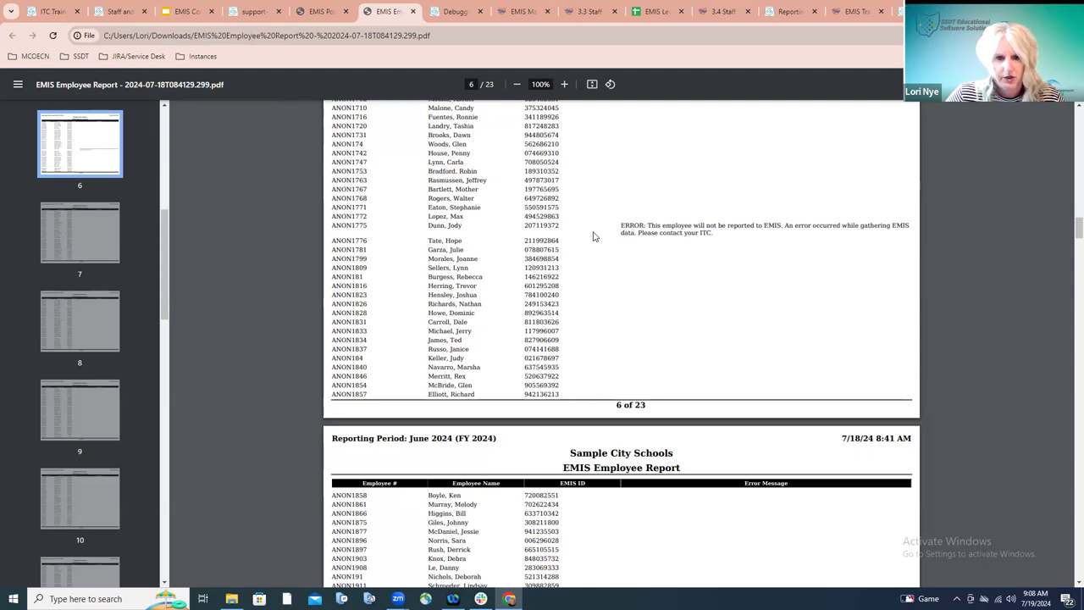
Read the Debugging EMIS Report Errors page via the space overview, then return to the EMIS reports page.
{"action": "left_click", "coordinate": [453, 12]}
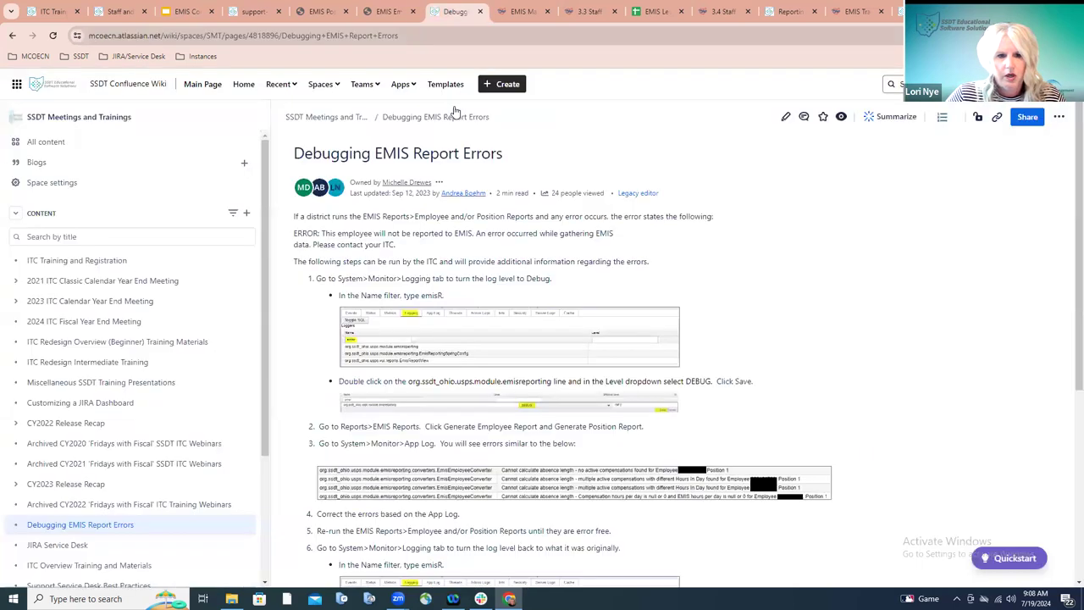
{"action": "left_click", "coordinate": [313, 118]}
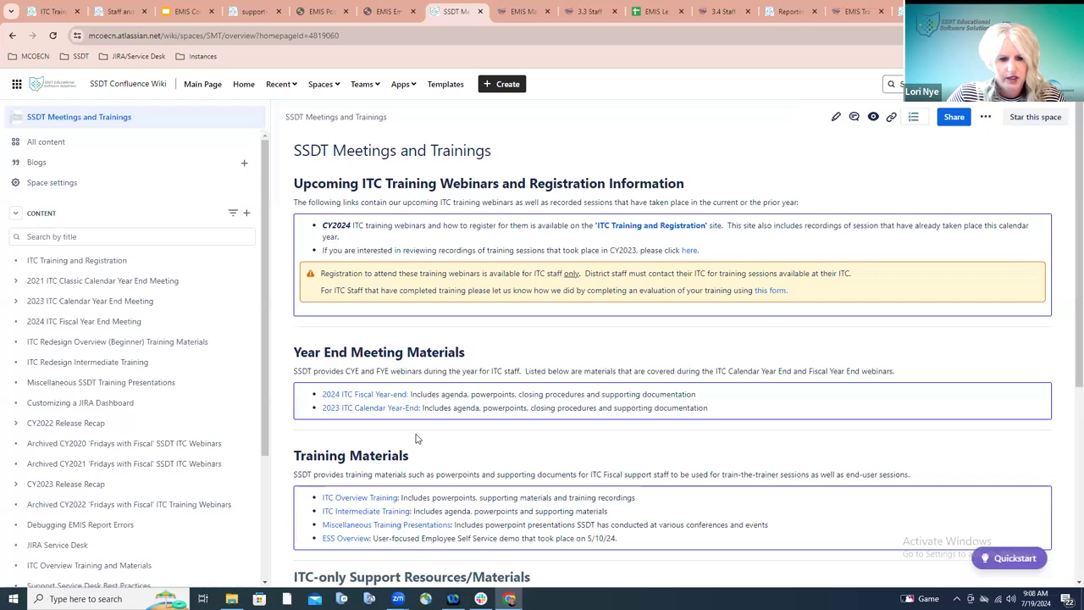
{"action": "scroll", "coordinate": [416, 438], "scroll_direction": "down", "scroll_amount": 3}
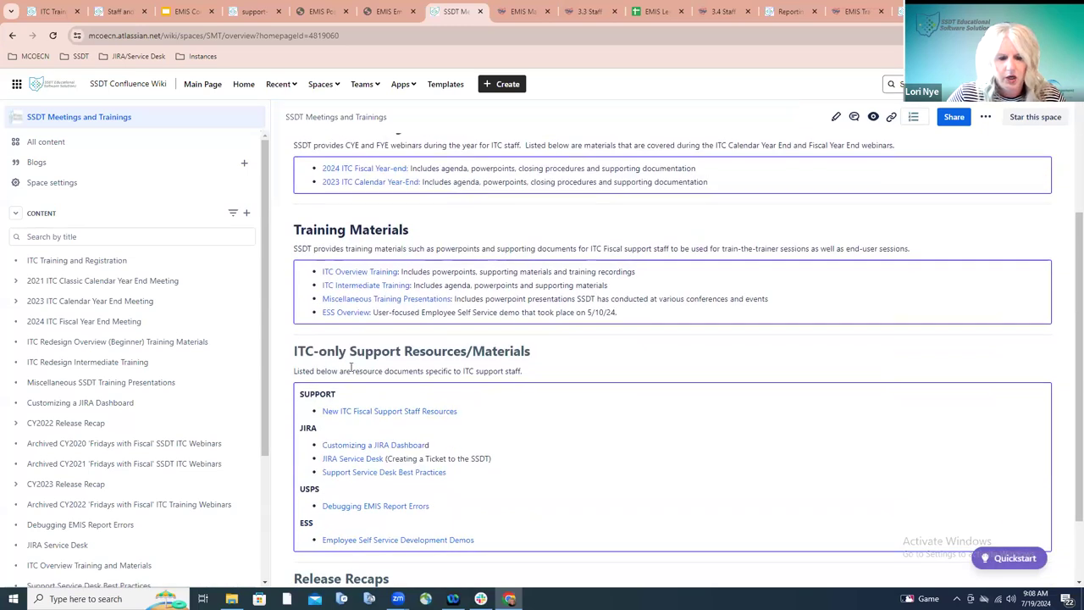
{"action": "left_click", "coordinate": [385, 509]}
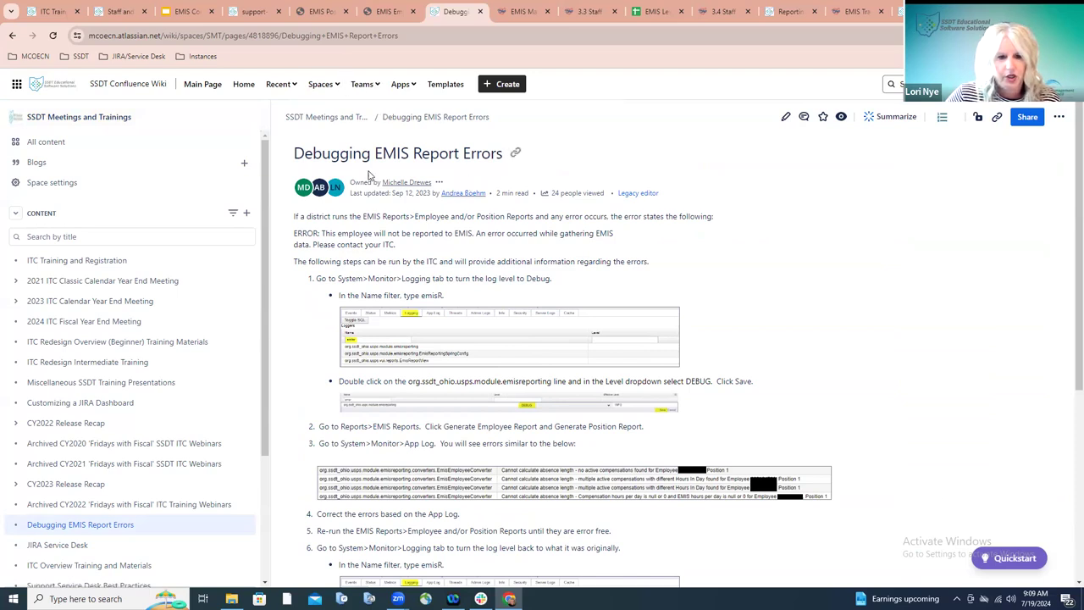
{"action": "left_click", "coordinate": [254, 12]}
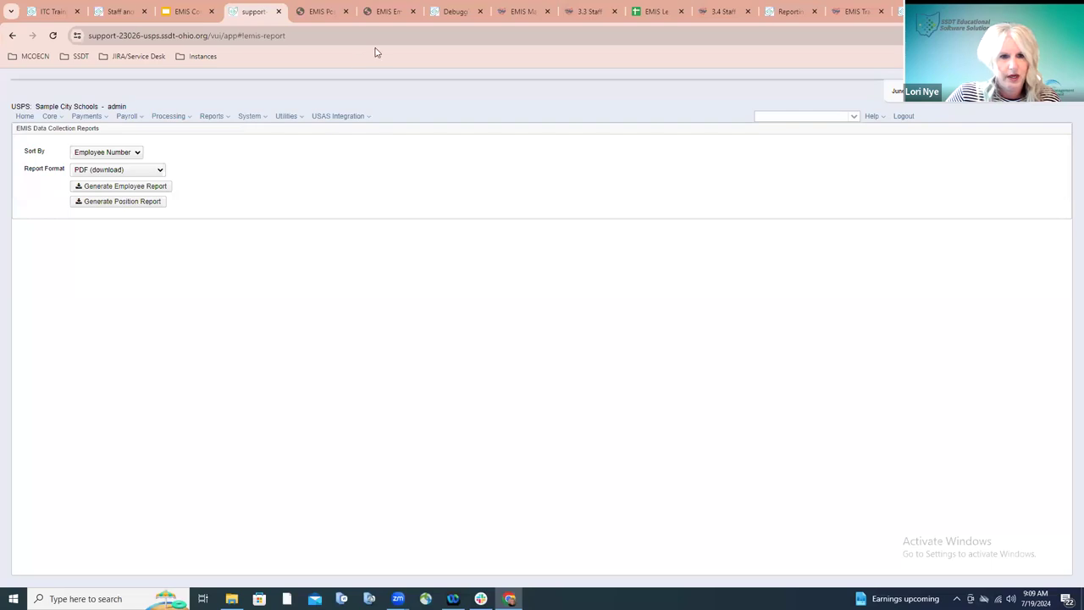
Open System > Monitor's Logging tab and filter logger names by 'emisr'.
{"action": "left_click", "coordinate": [250, 118]}
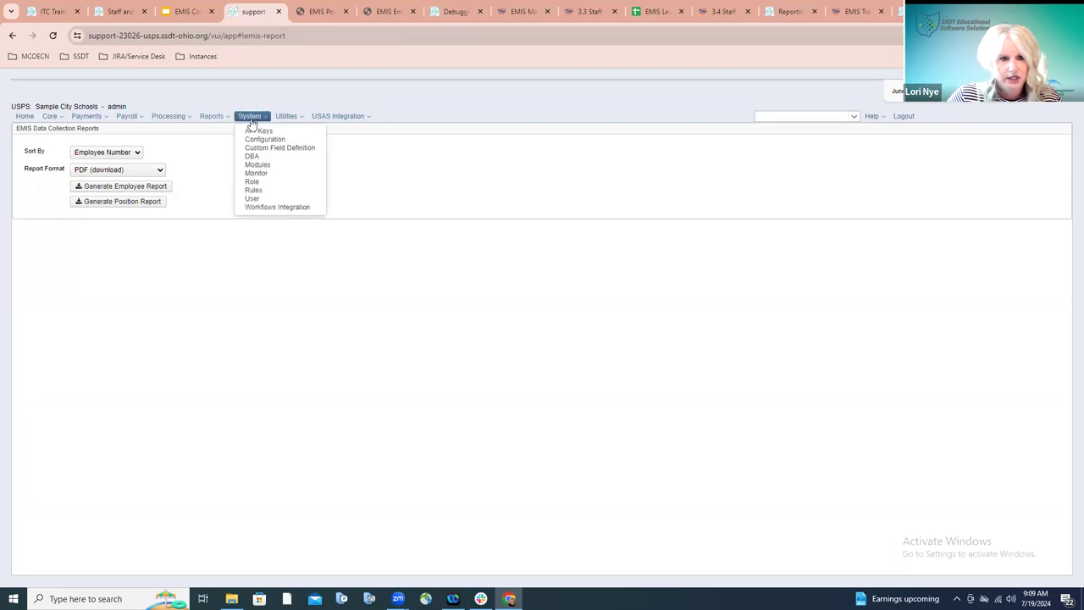
{"action": "left_click", "coordinate": [253, 173]}
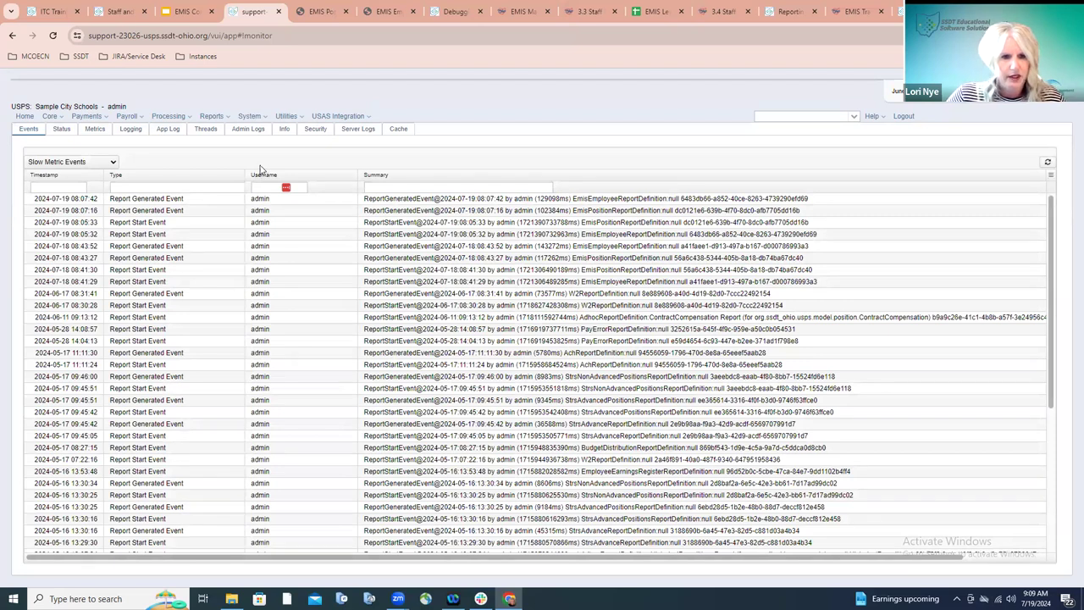
{"action": "left_click", "coordinate": [131, 130]}
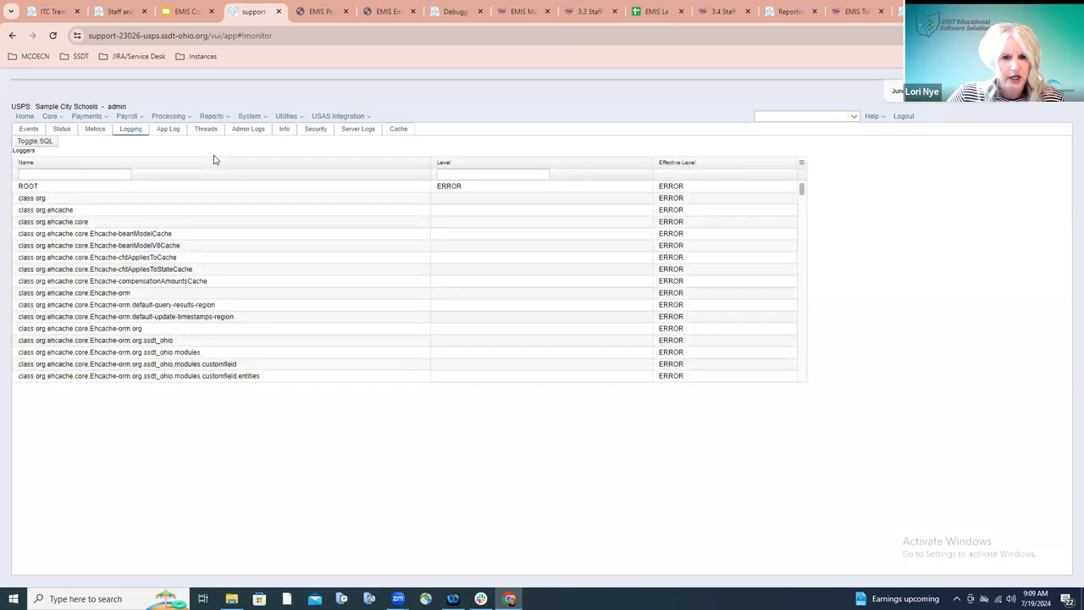
{"action": "left_click", "coordinate": [112, 174]}
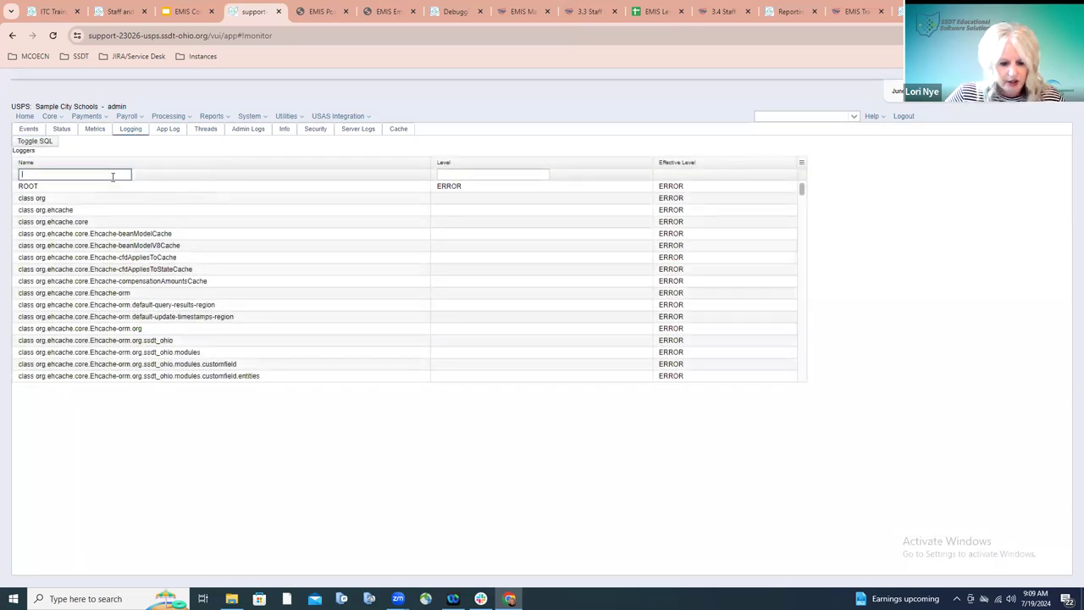
{"action": "type", "text": "emisr"}
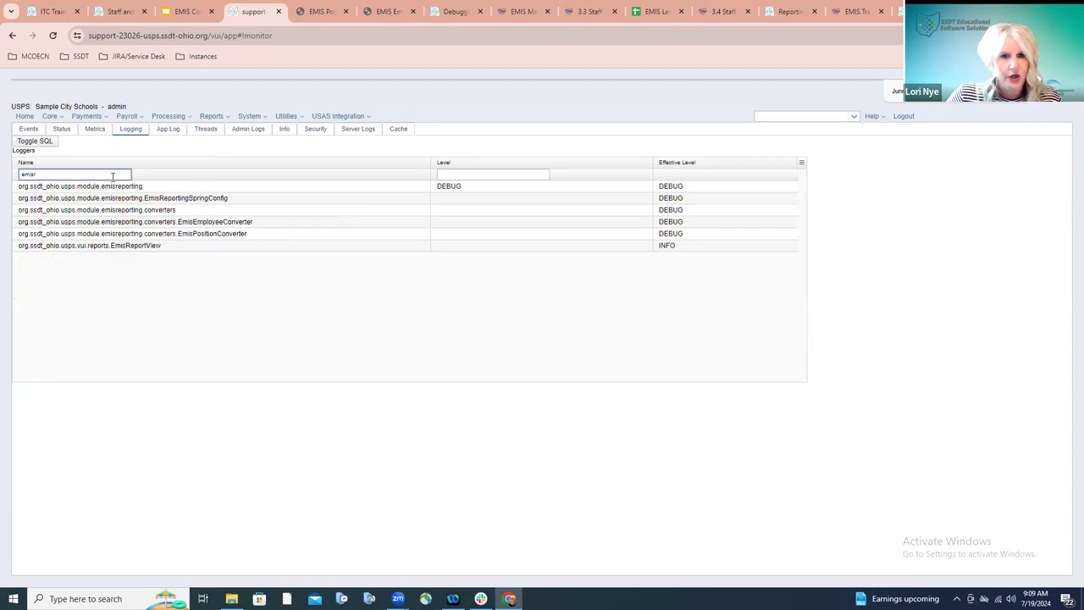
Keep the emisreporting logger's level at DEBUG and save it.
{"action": "left_click", "coordinate": [644, 188]}
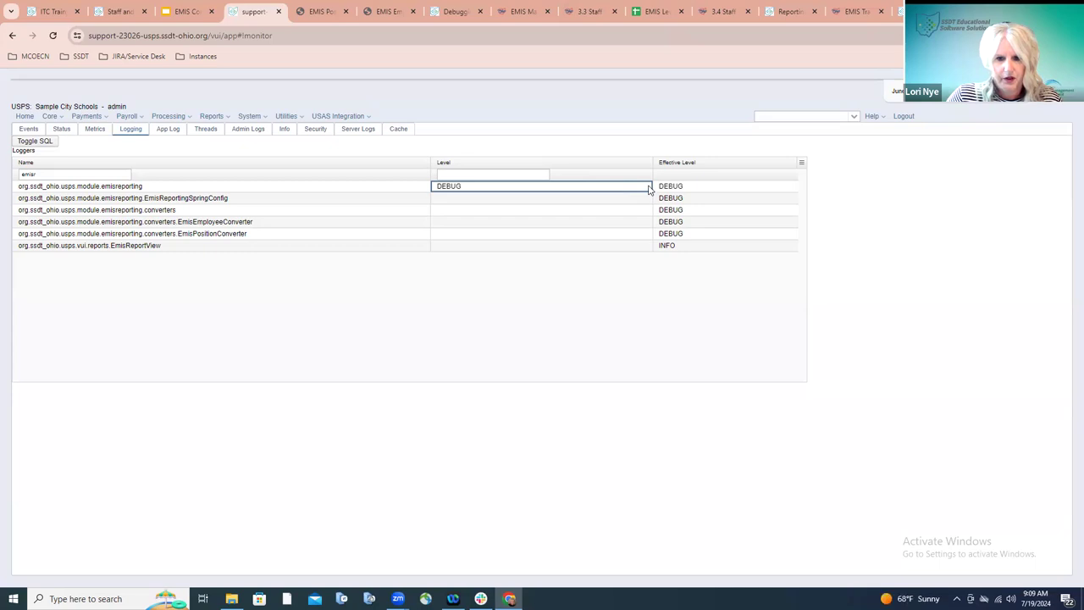
{"action": "double_click", "coordinate": [643, 191]}
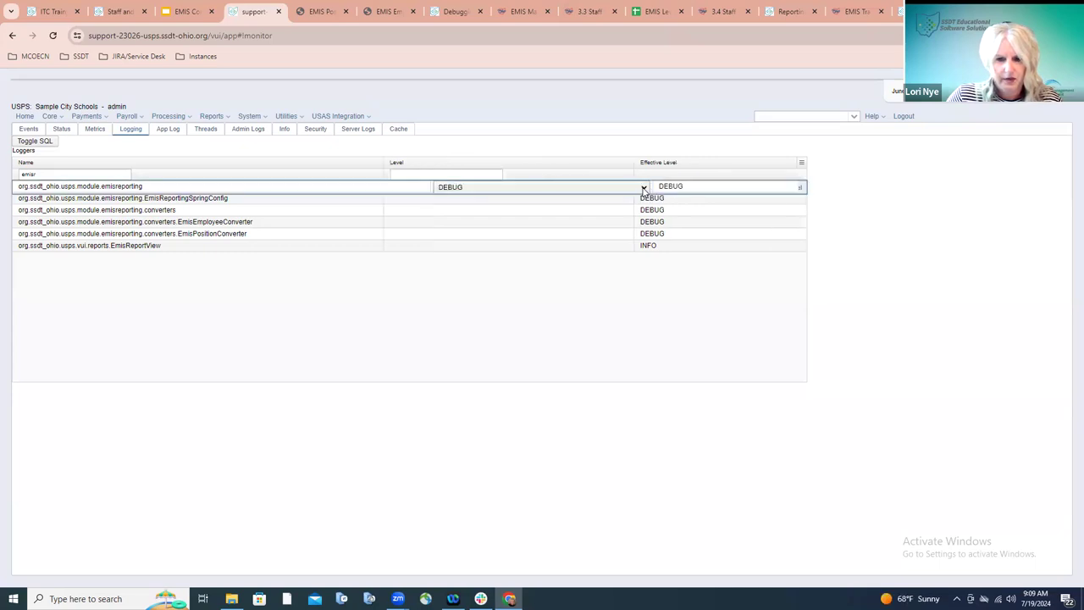
{"action": "left_click", "coordinate": [643, 189]}
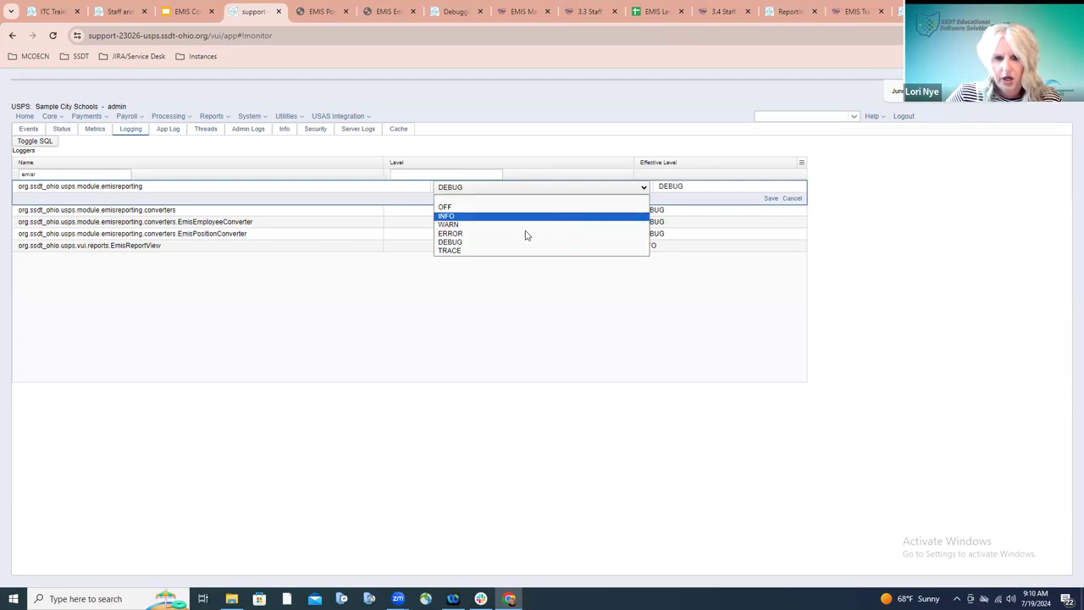
{"action": "left_click", "coordinate": [456, 244]}
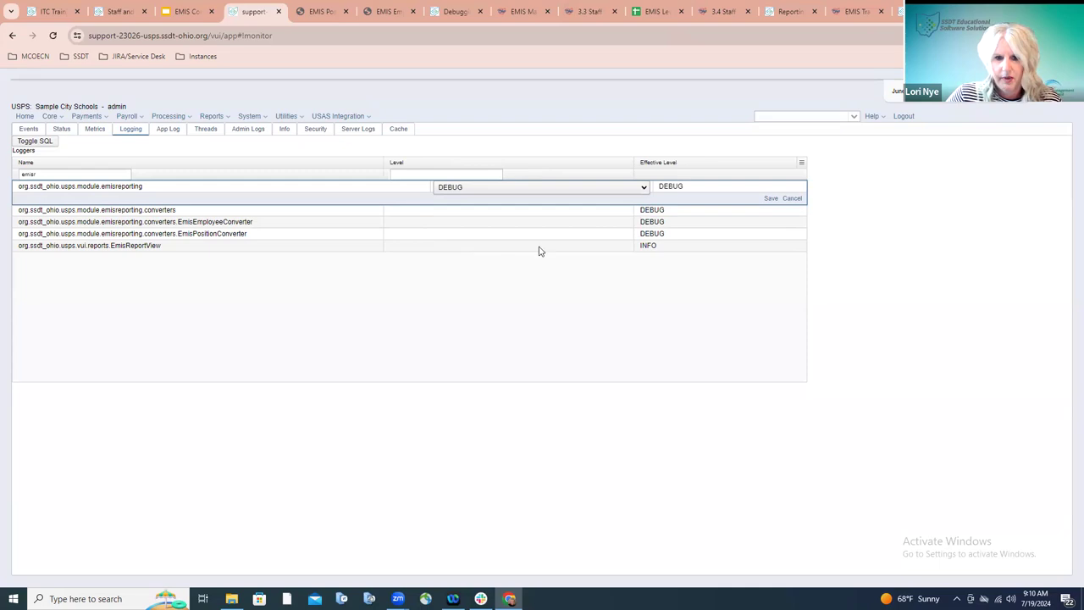
{"action": "left_click", "coordinate": [770, 199]}
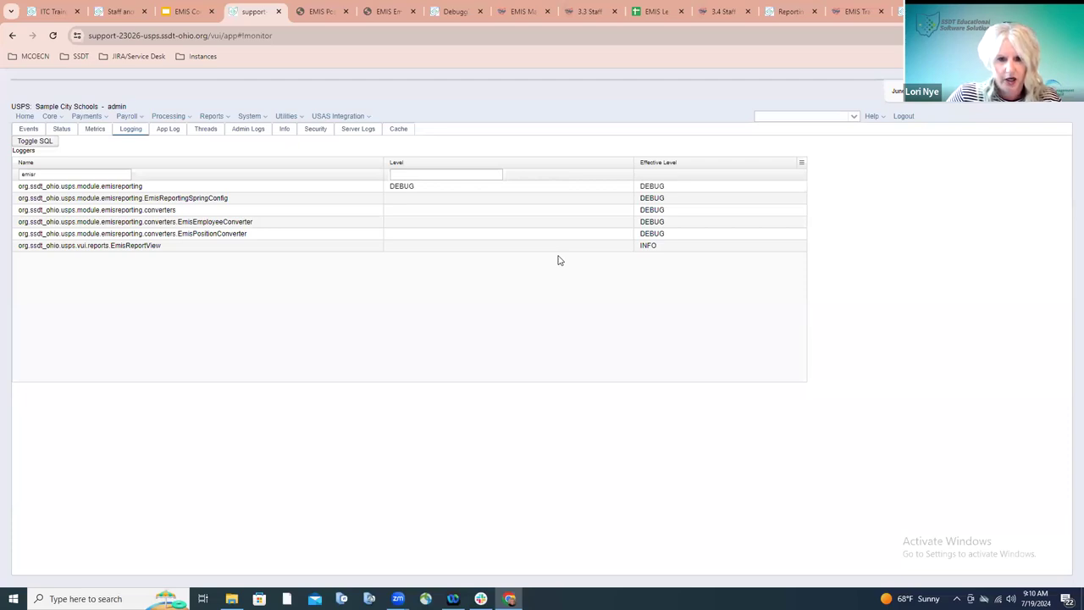
Review the App Log's DEBUG 'Cannot calculate absence length' entries, then reload the System Monitor page.
{"action": "left_click", "coordinate": [261, 118]}
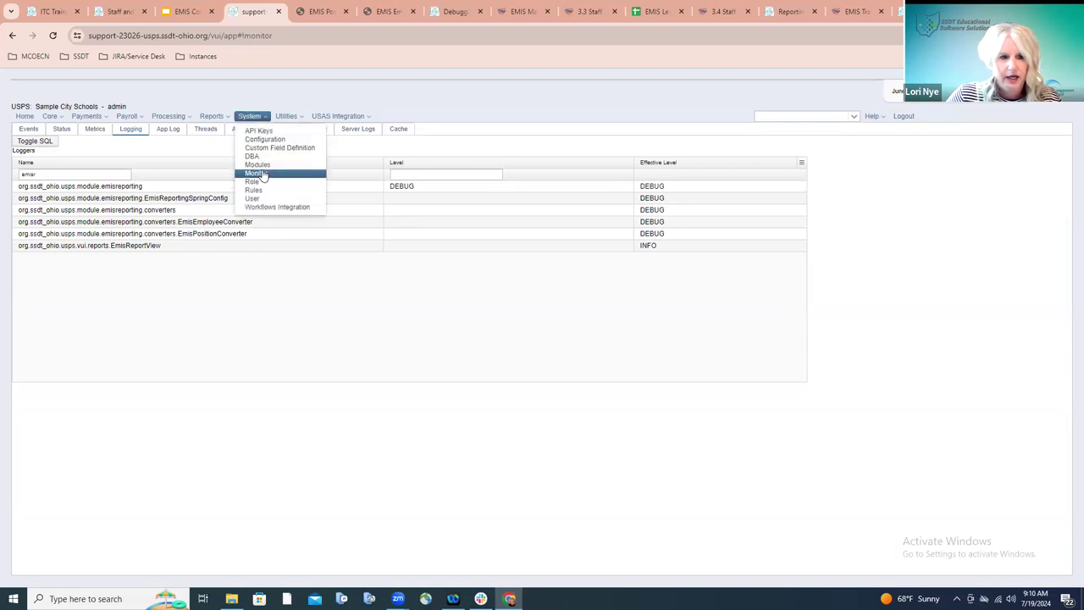
{"action": "left_click", "coordinate": [169, 129]}
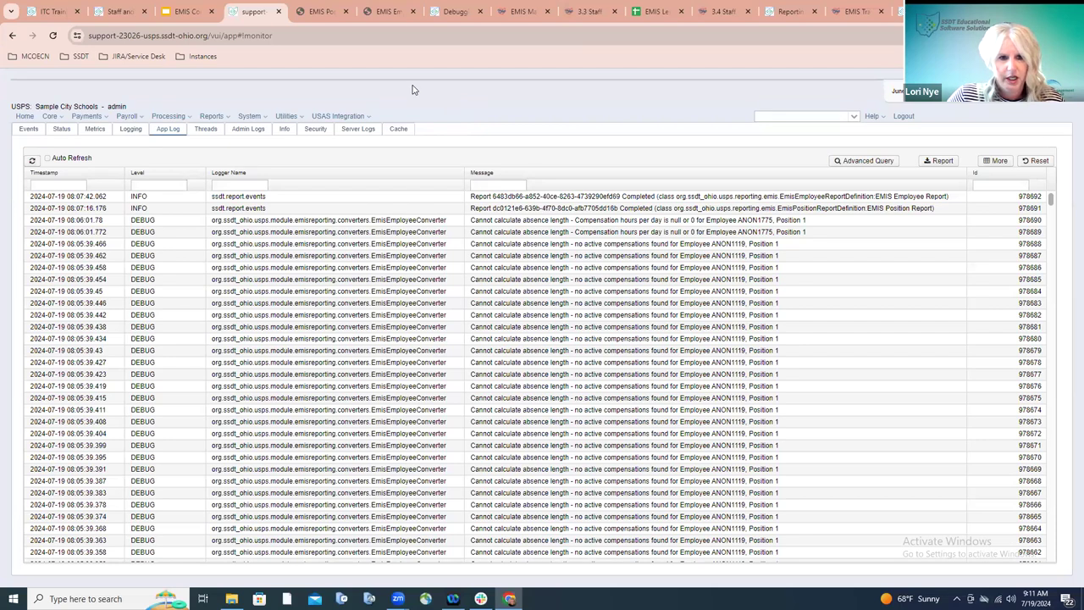
{"action": "left_click", "coordinate": [285, 117]}
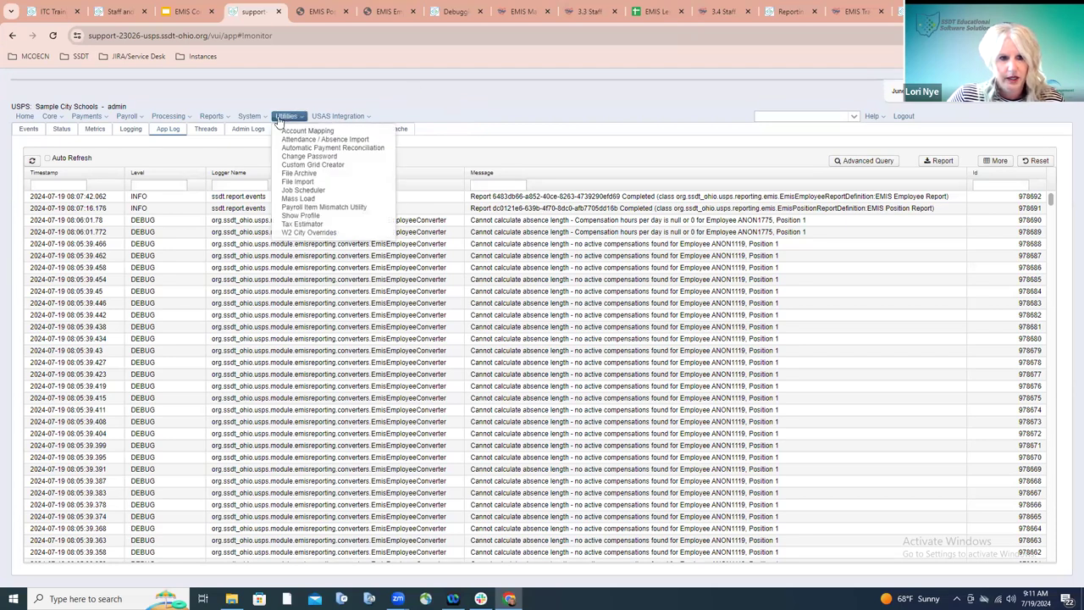
{"action": "mouse_move", "coordinate": [251, 117]}
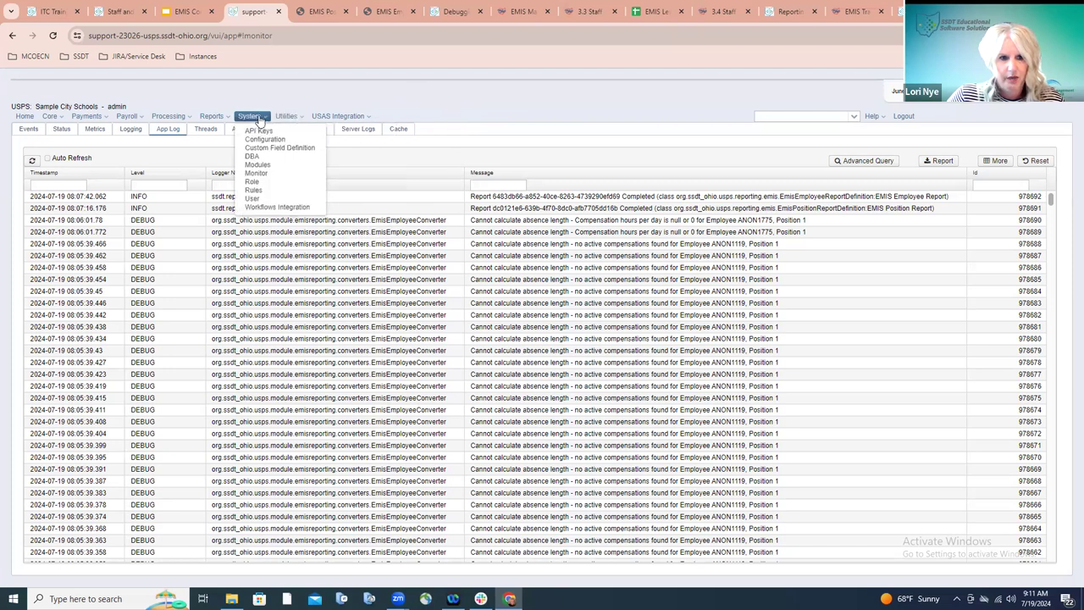
{"action": "left_click", "coordinate": [257, 173]}
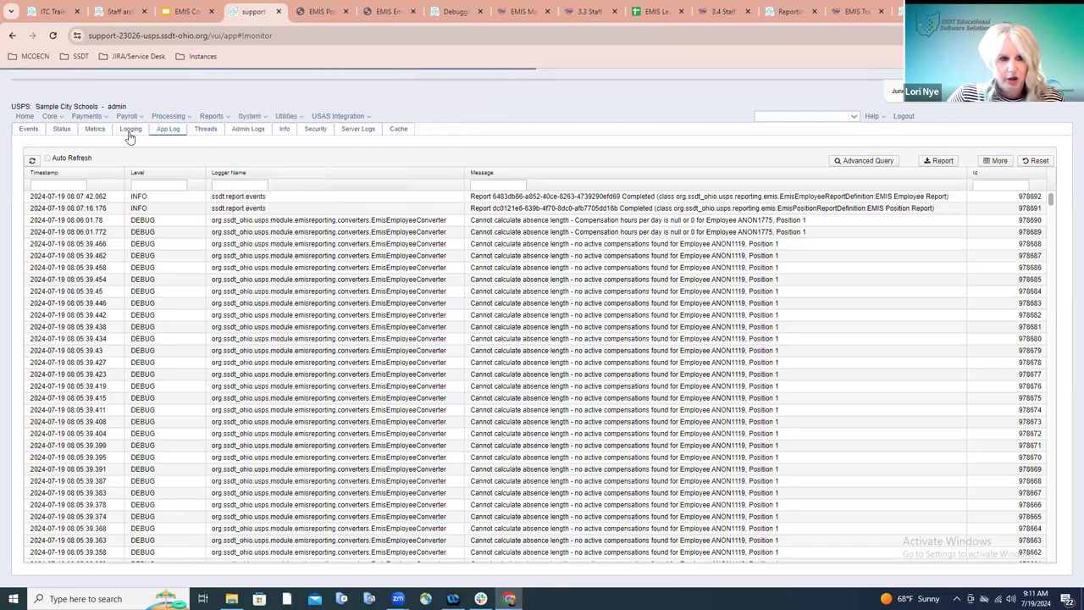
On the Logging tab, set the ROOT logger's level to OFF and save.
{"action": "left_click", "coordinate": [130, 131]}
{"action": "left_click", "coordinate": [639, 190]}
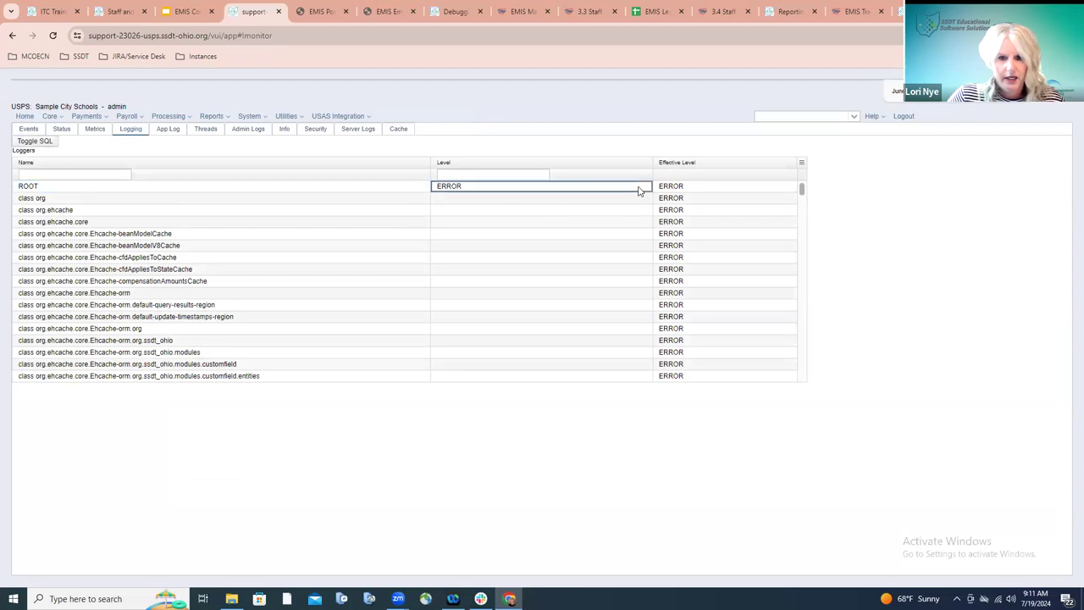
{"action": "left_click", "coordinate": [641, 188]}
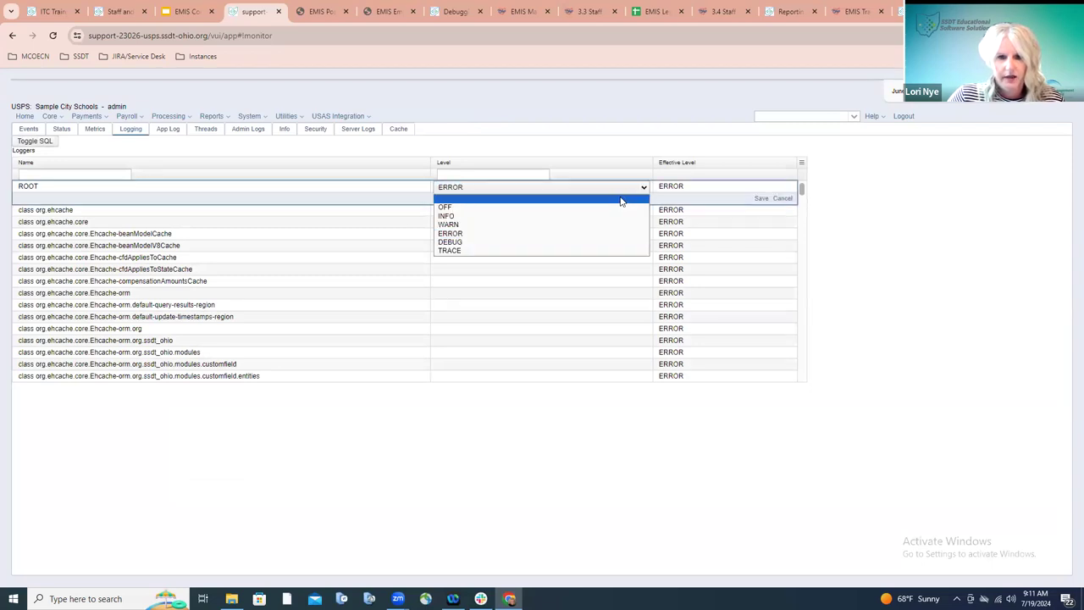
{"action": "left_click", "coordinate": [621, 200]}
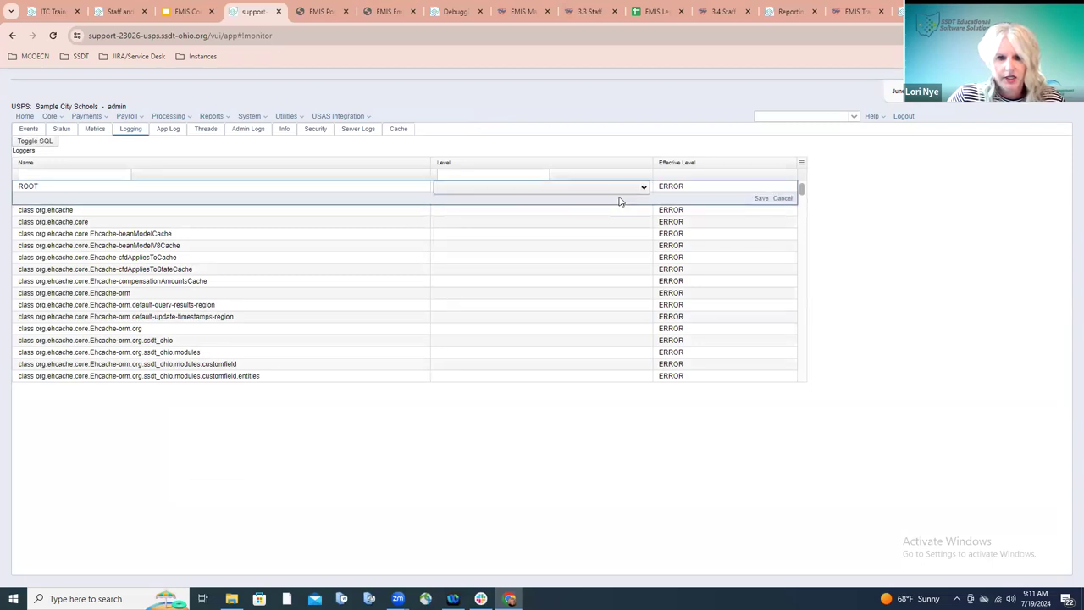
{"action": "left_click", "coordinate": [762, 199]}
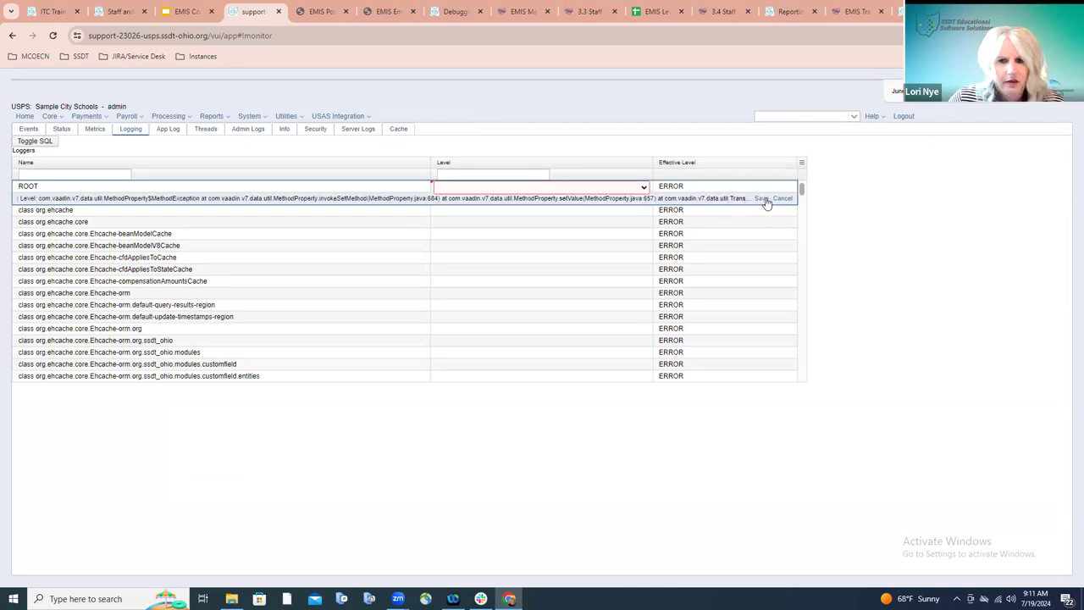
{"action": "left_click", "coordinate": [641, 187]}
{"action": "left_click", "coordinate": [629, 207]}
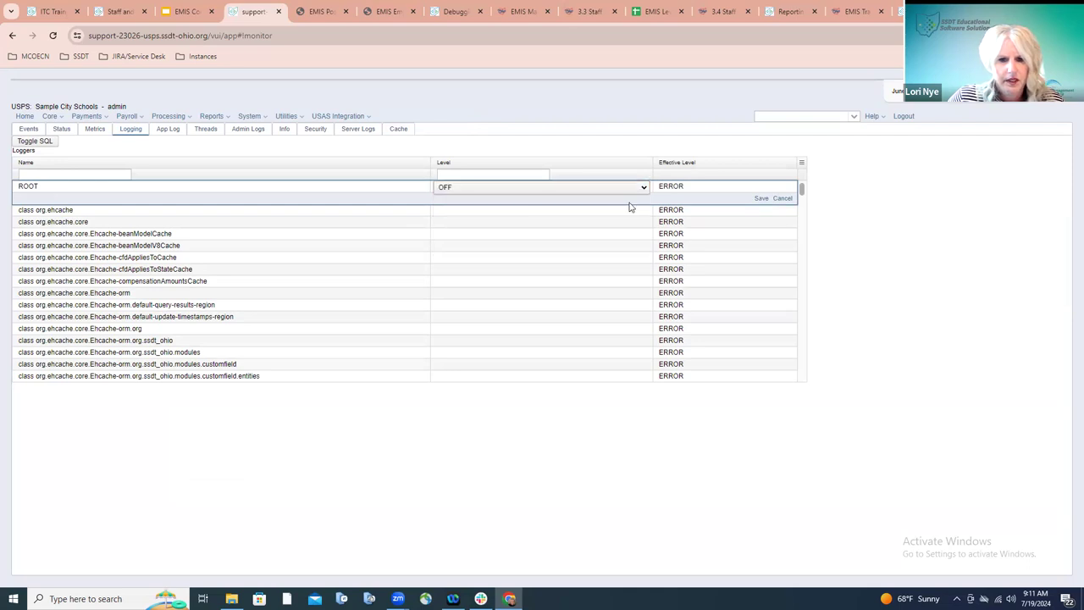
{"action": "left_click", "coordinate": [761, 198]}
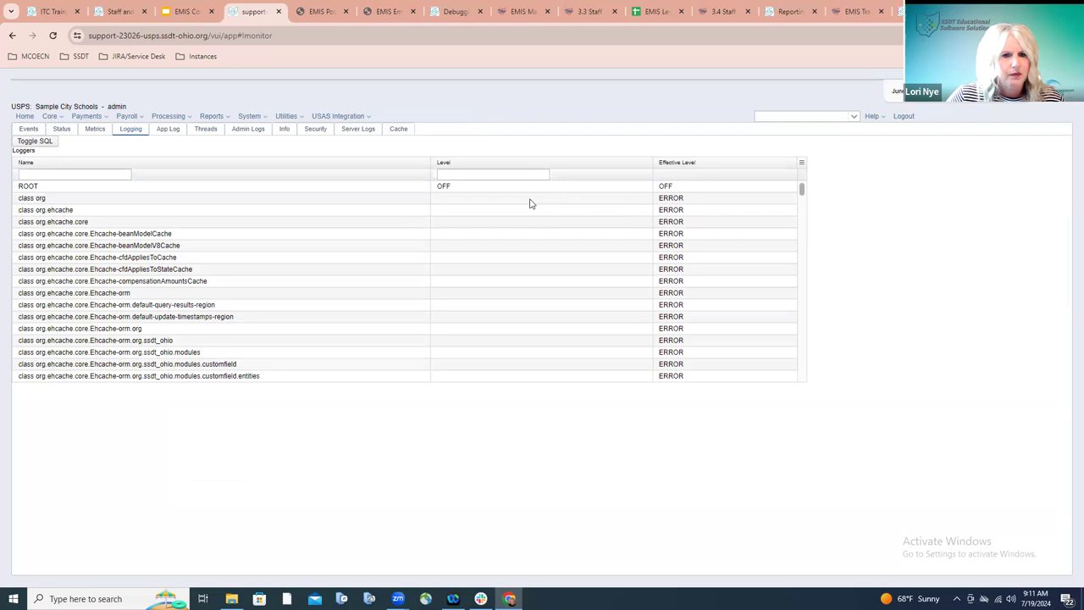
Filter loggers by 'emisr' and clear emisreporting's DEBUG level, saving it blank.
{"action": "left_click", "coordinate": [103, 174]}
{"action": "type", "text": "emisr"}
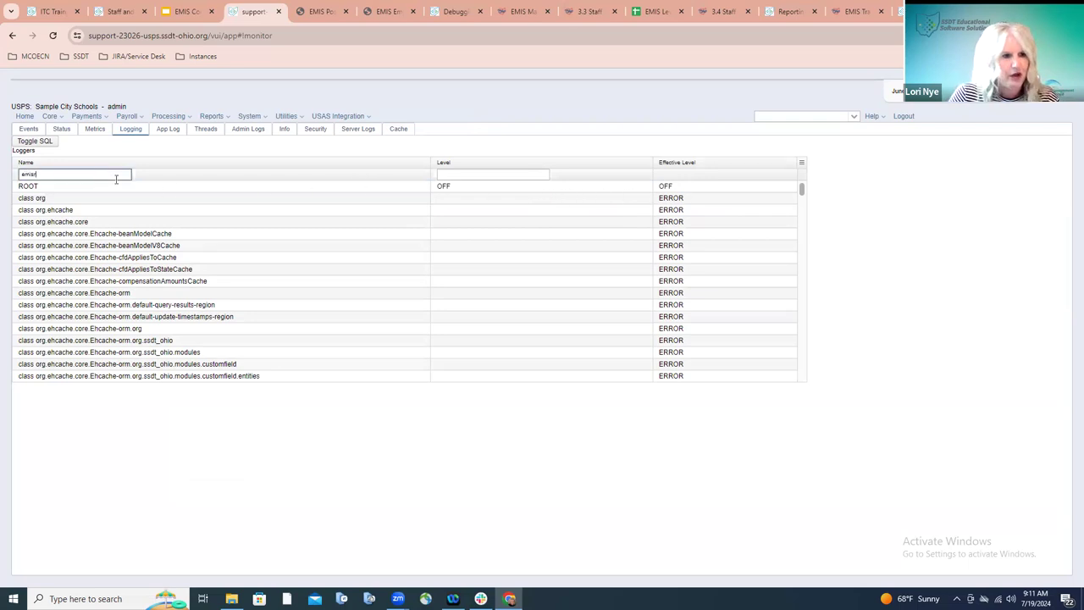
{"action": "double_click", "coordinate": [631, 190]}
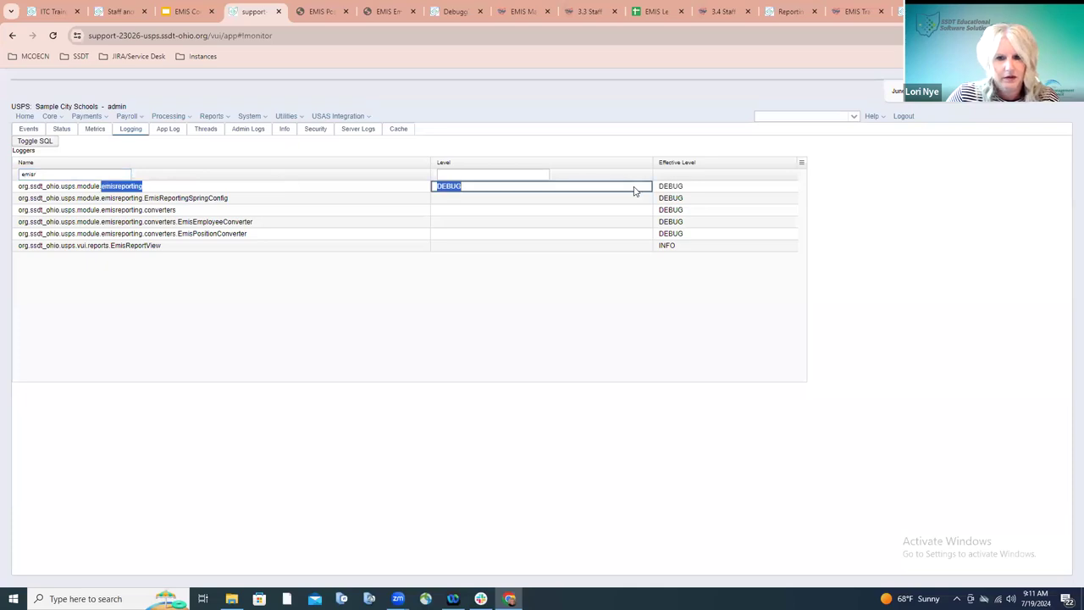
{"action": "left_click", "coordinate": [613, 188]}
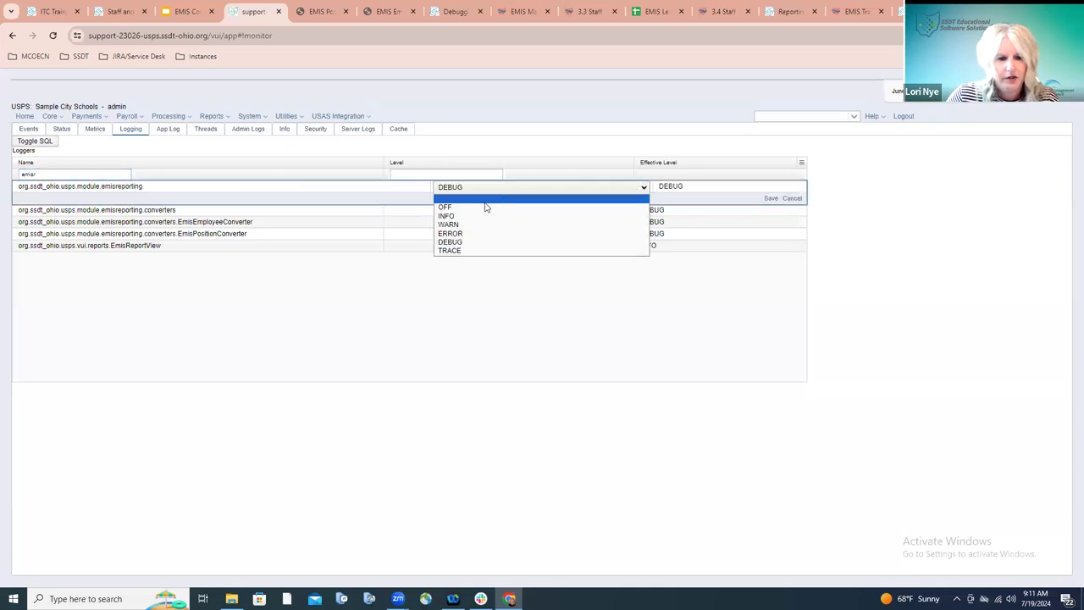
{"action": "left_click", "coordinate": [486, 202]}
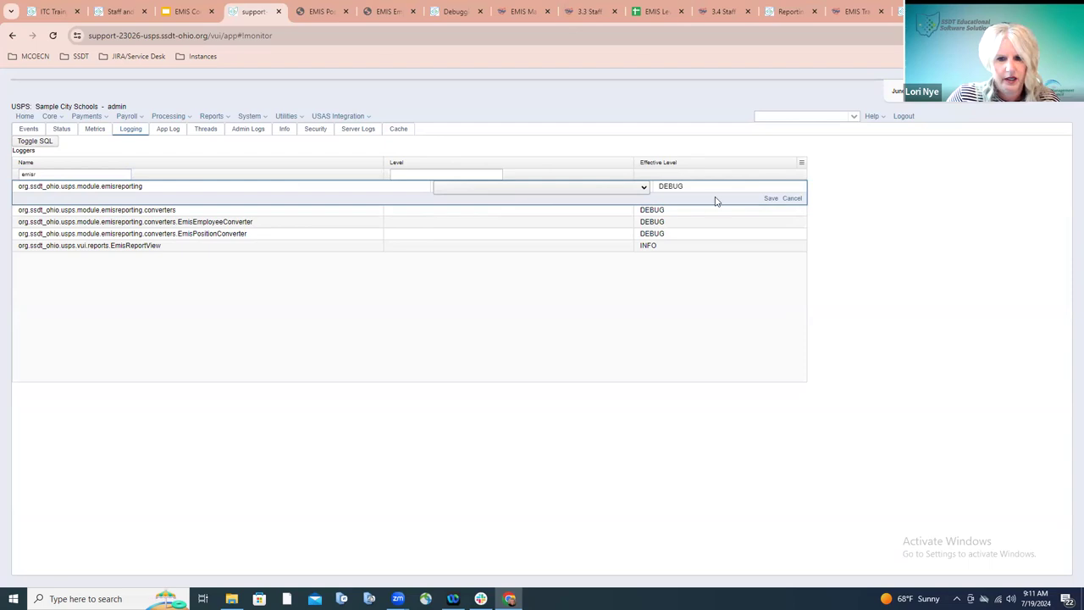
{"action": "left_click", "coordinate": [770, 199]}
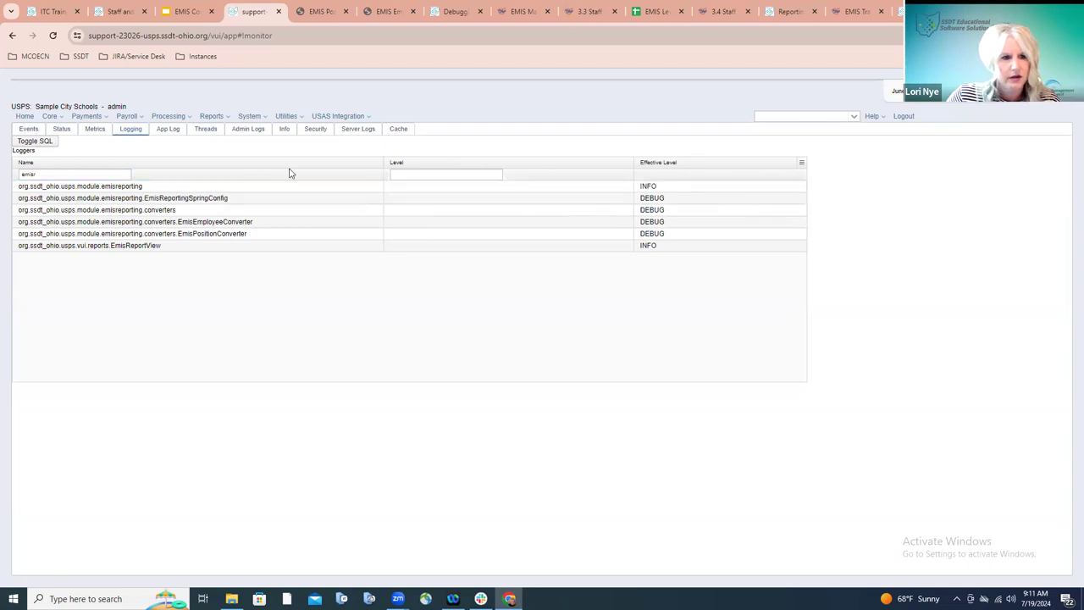
Clear the 'emisr' name filter, keep ROOT at OFF, and switch to the EMIS Common Errors FWF slides.
{"action": "left_click_drag", "start_coordinate": [46, 174], "coordinate": [19, 174]}
{"action": "key", "text": "BackSpace"}
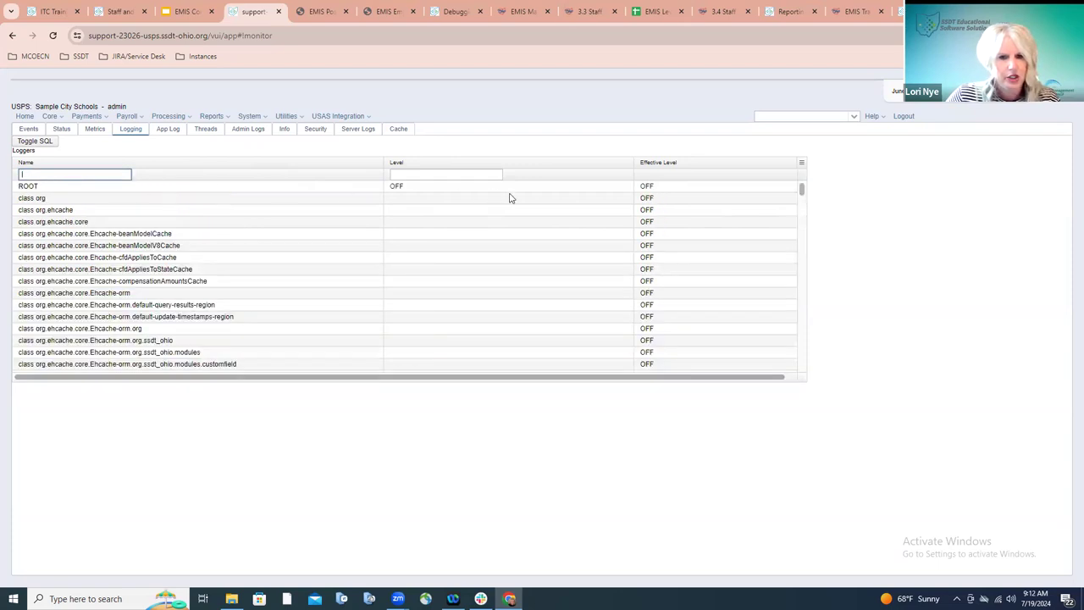
{"action": "double_click", "coordinate": [628, 193]}
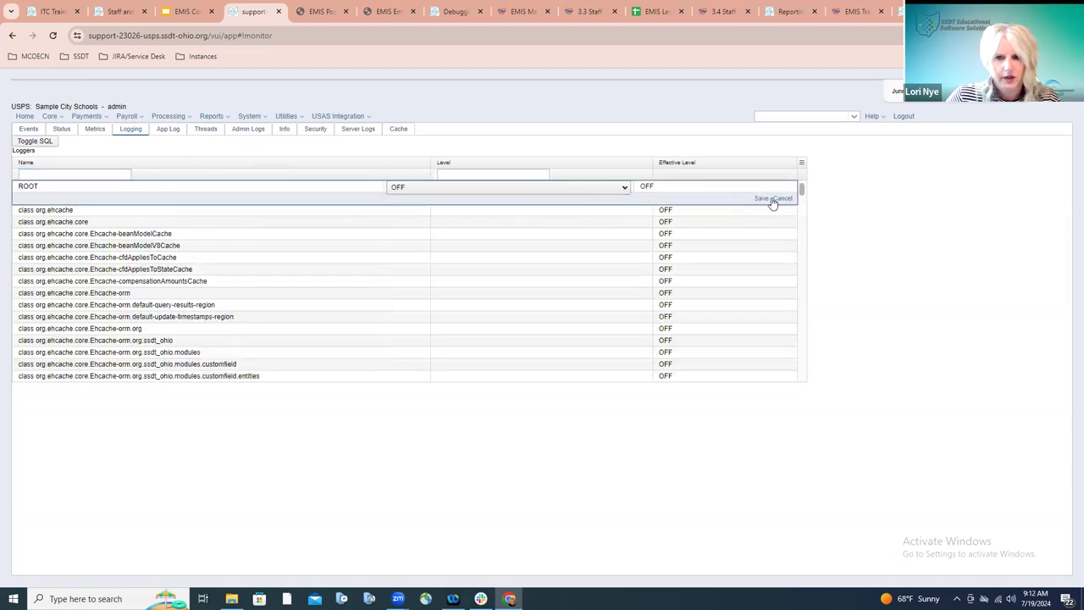
{"action": "left_click", "coordinate": [765, 201]}
{"action": "left_click", "coordinate": [628, 190]}
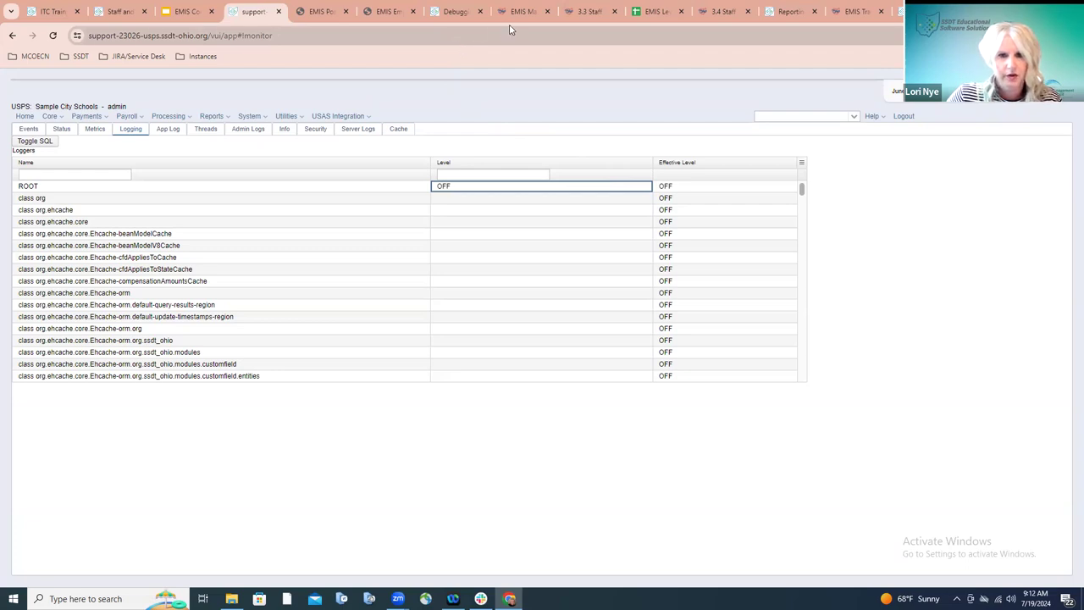
{"action": "left_click", "coordinate": [174, 12]}
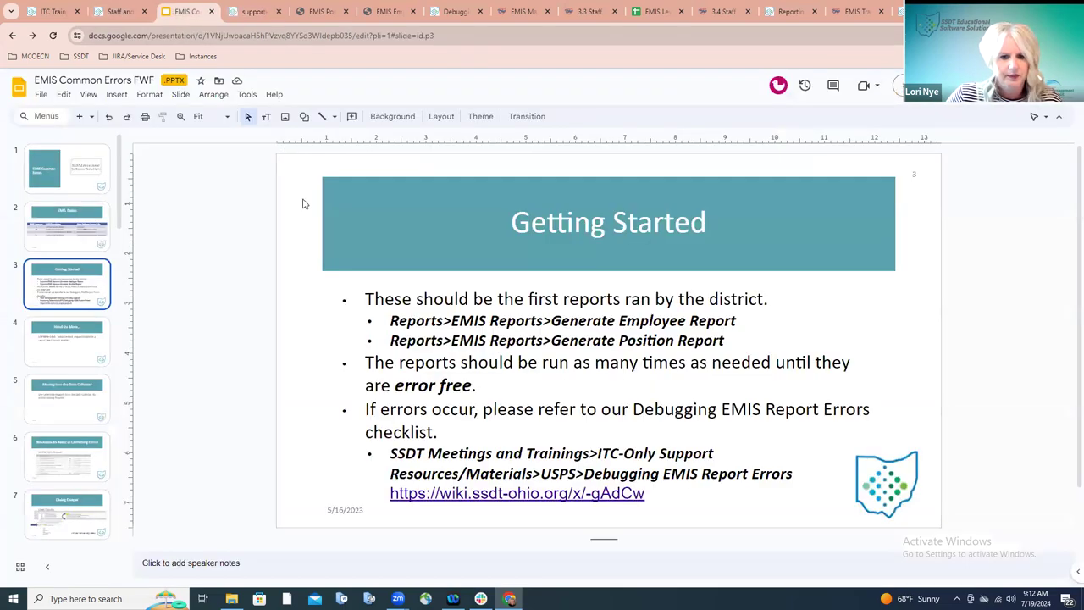